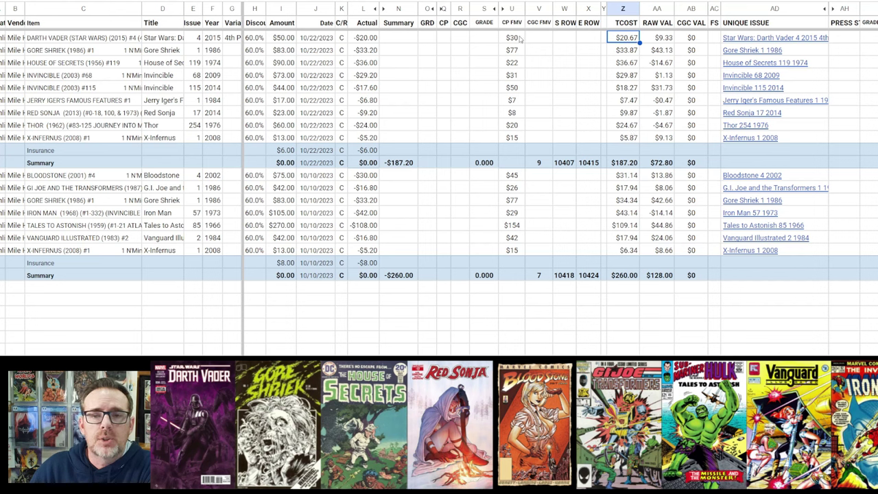
# Review the CP FMV, total cost and raw value figures for the 10/22/2023 order, including Invincible #115 and Gore Shriek #1, and both order summaries
pyautogui.click(512, 8)
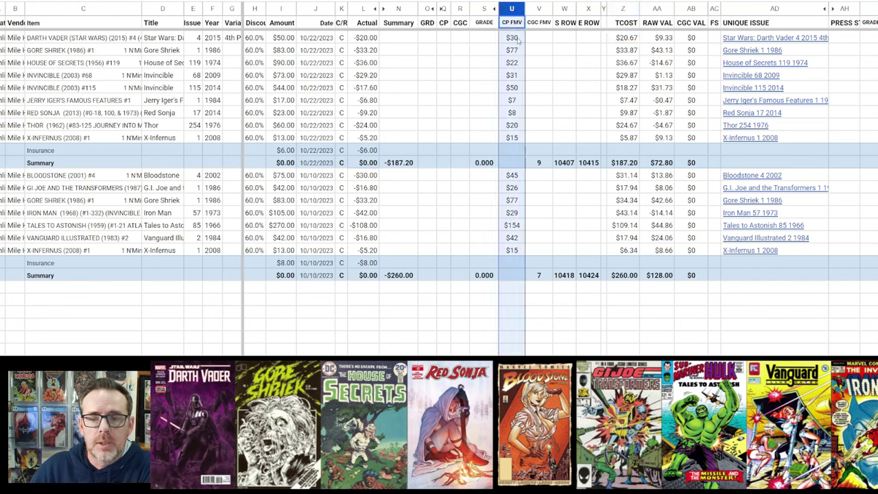
pyautogui.click(518, 40)
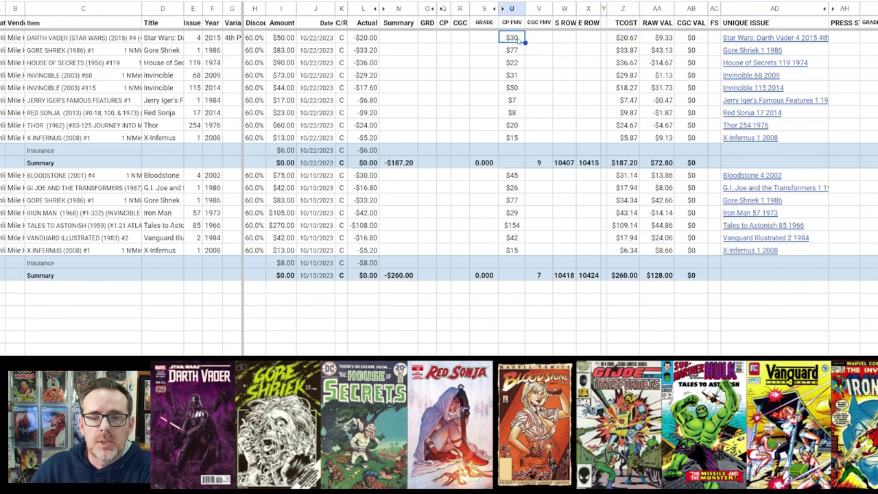
pyautogui.click(669, 162)
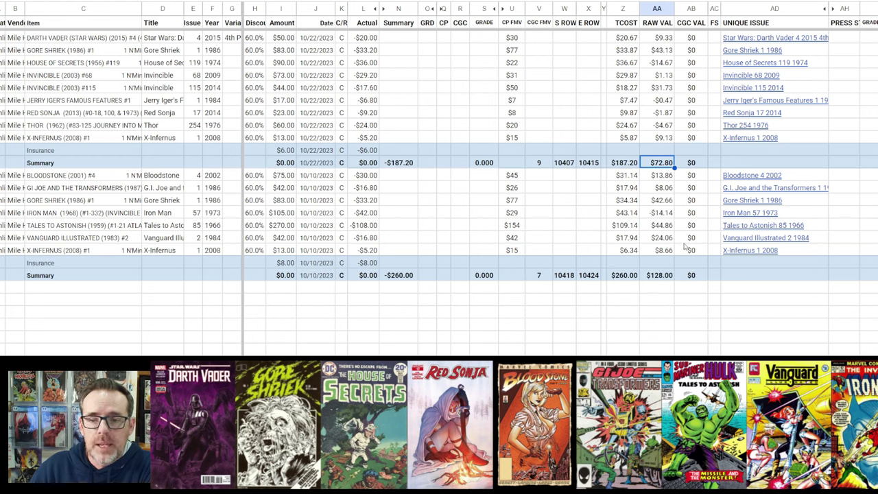
pyautogui.click(657, 278)
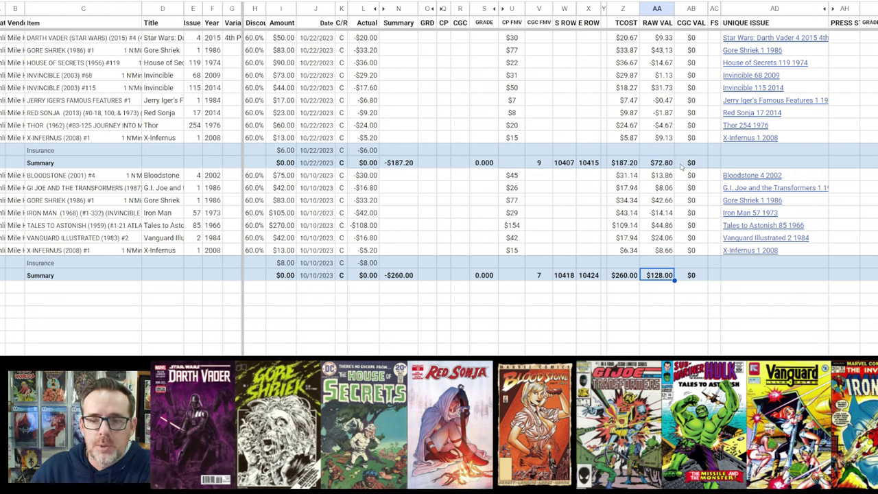
pyautogui.click(664, 88)
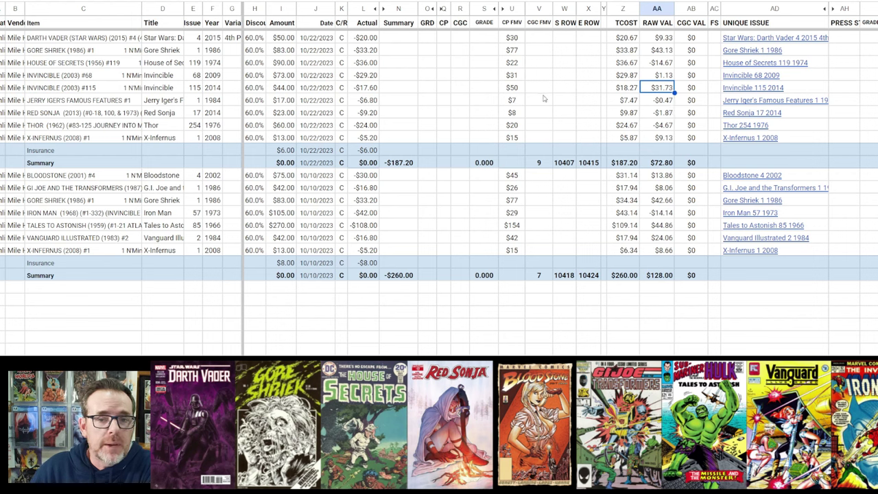
pyautogui.click(617, 90)
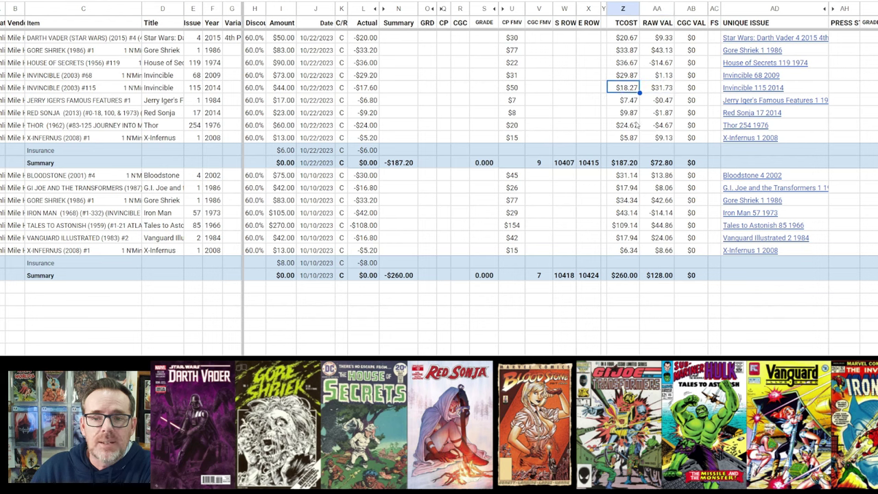
pyautogui.click(511, 52)
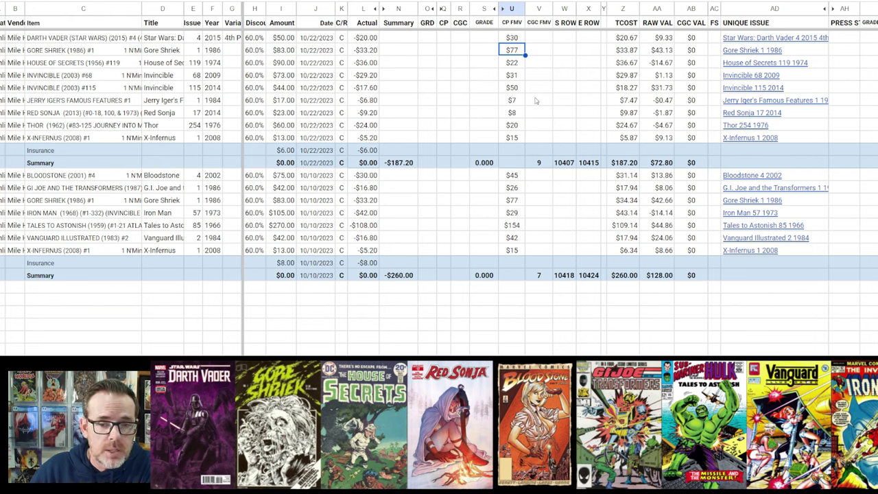
pyautogui.click(659, 54)
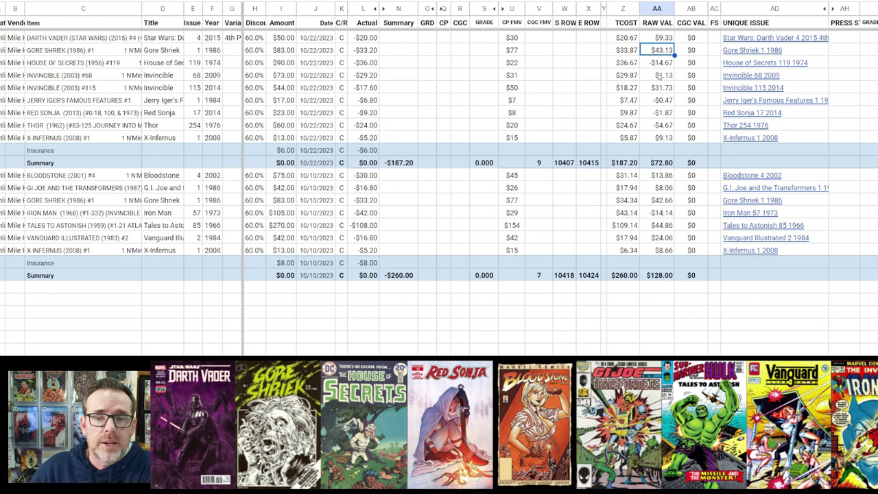
pyautogui.click(517, 55)
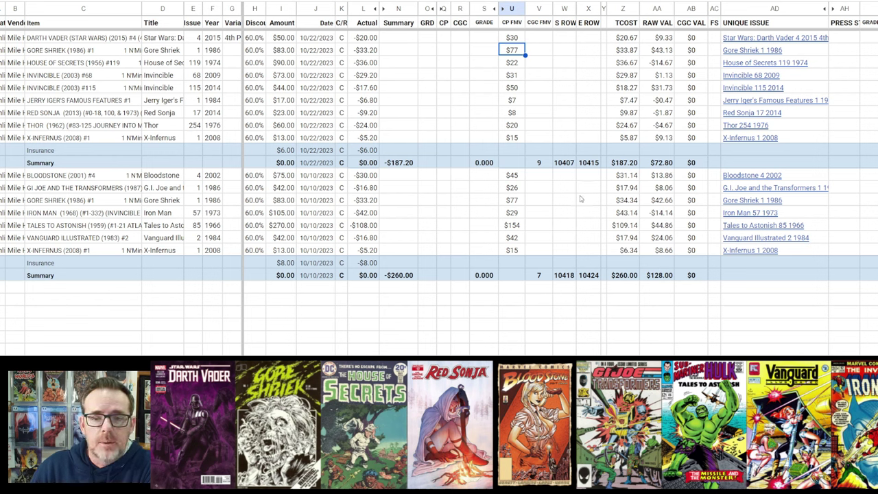
# Compare total cost, CP FMV and raw value for Bloodstone, Gore Shriek, Tales to Astonish and Vanguard Illustrated in the 10/10/2023 order, including its raw value summary
pyautogui.click(656, 176)
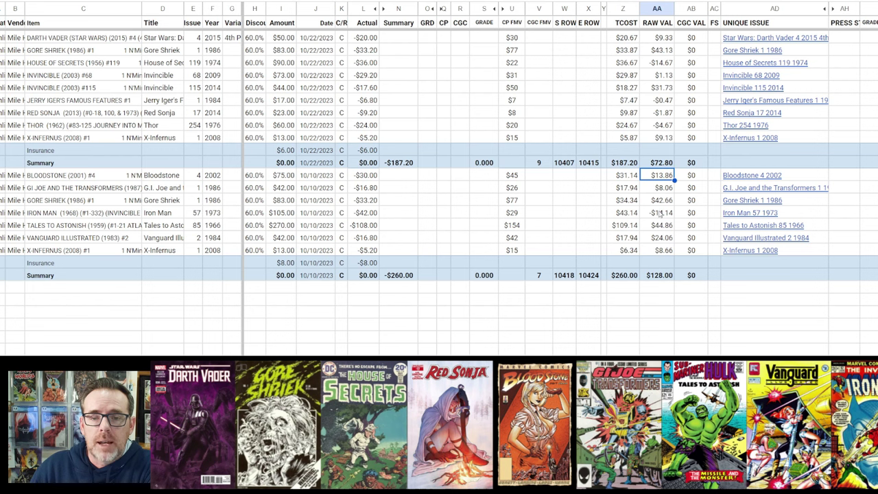
pyautogui.click(632, 179)
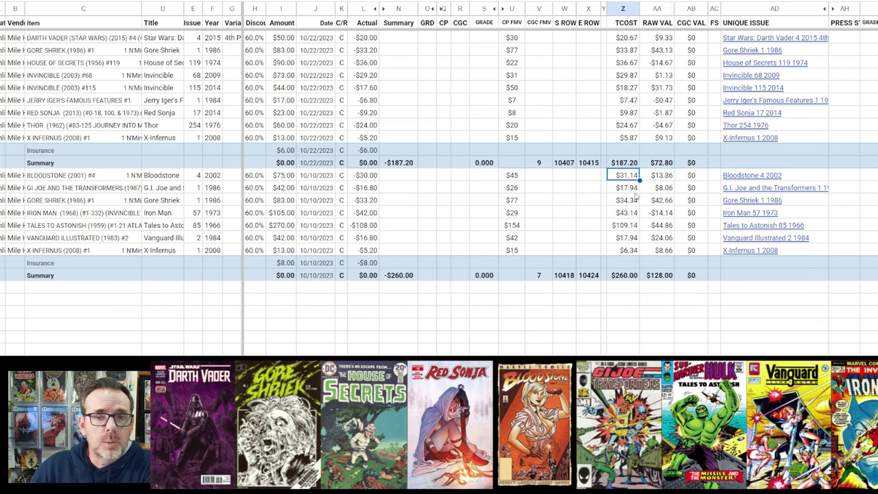
pyautogui.click(521, 179)
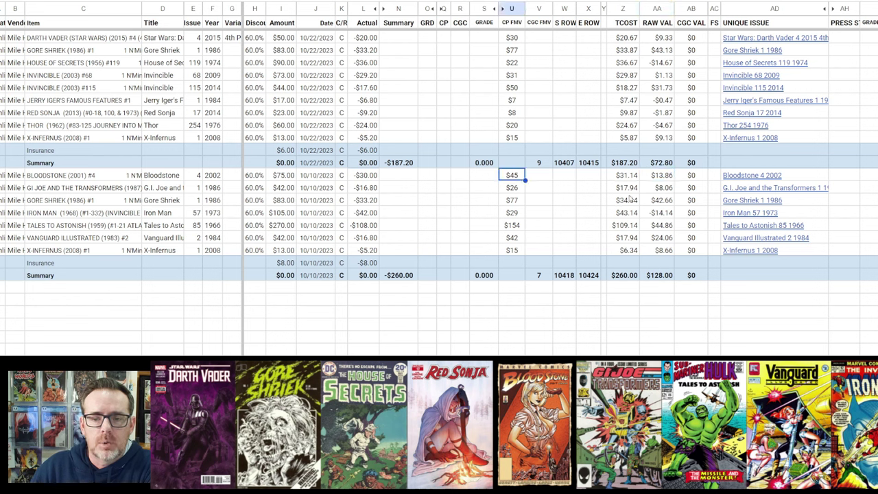
pyautogui.click(653, 179)
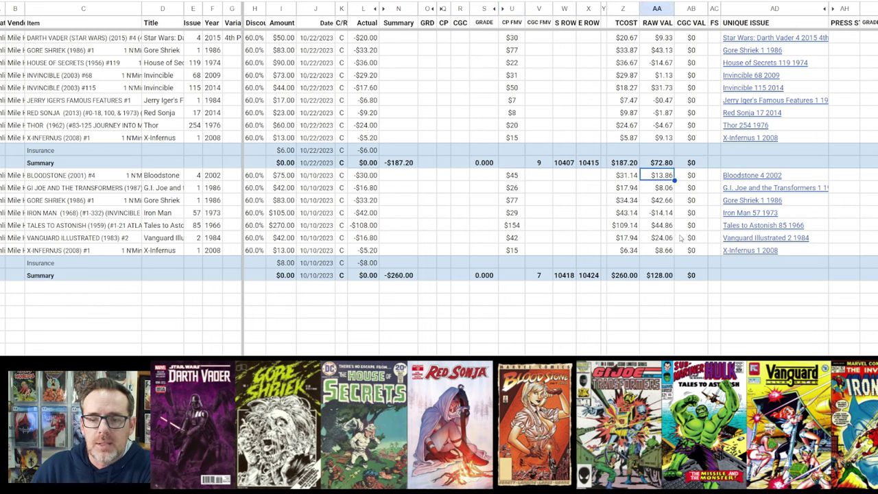
pyautogui.click(669, 201)
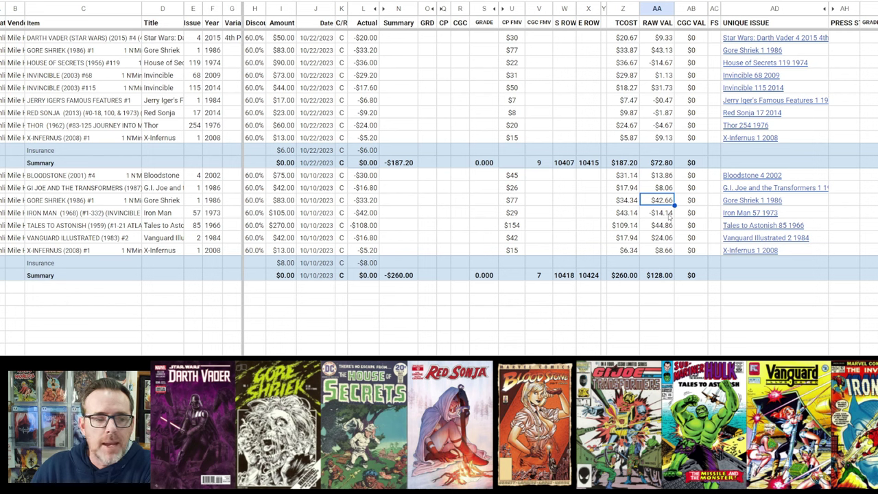
pyautogui.click(516, 203)
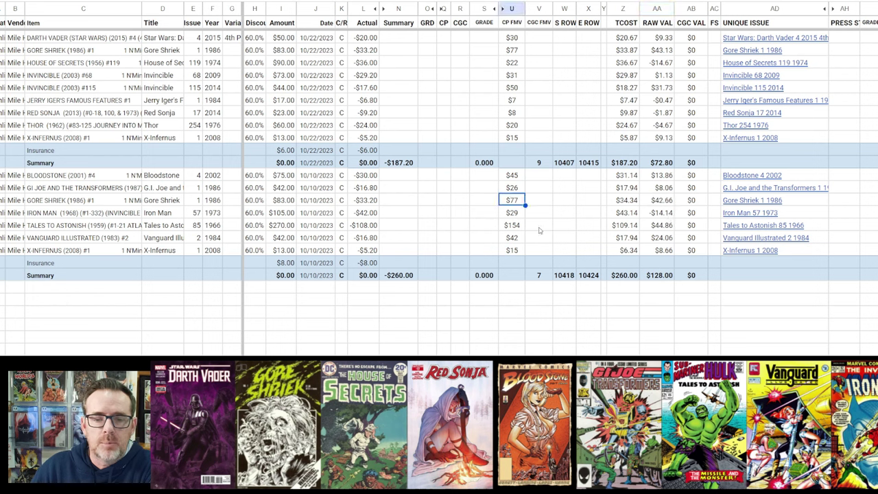
pyautogui.click(662, 228)
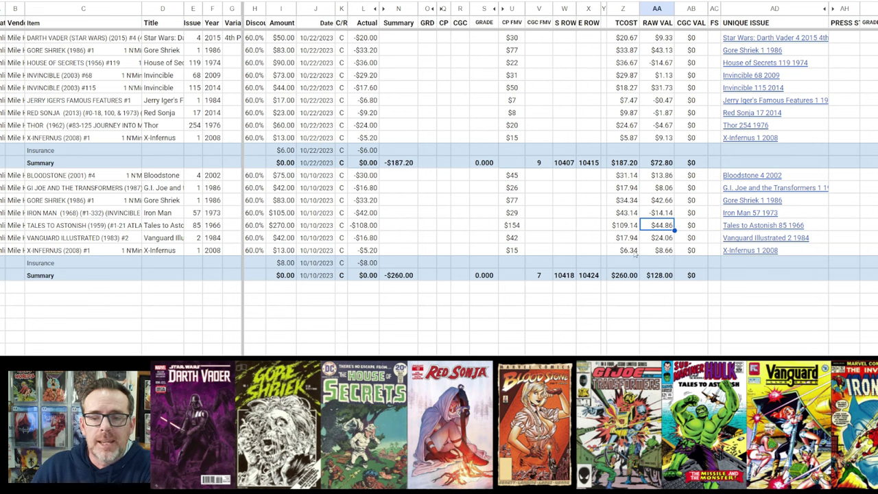
pyautogui.click(627, 225)
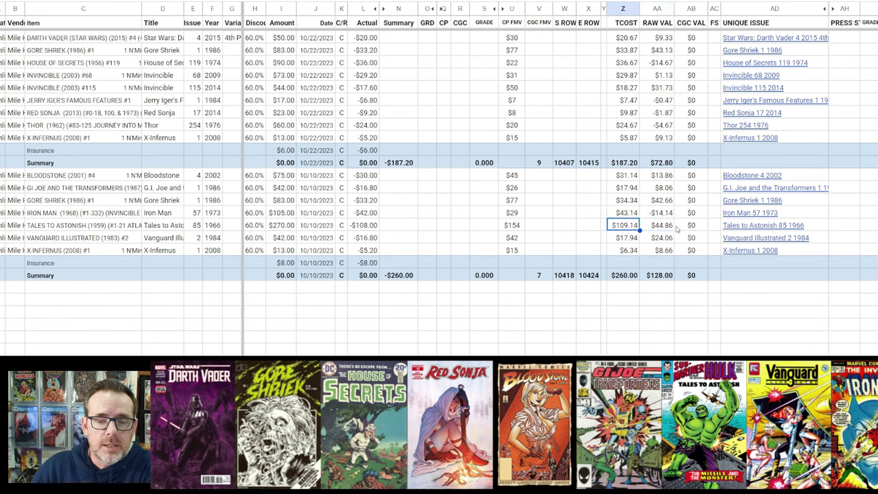
pyautogui.click(520, 229)
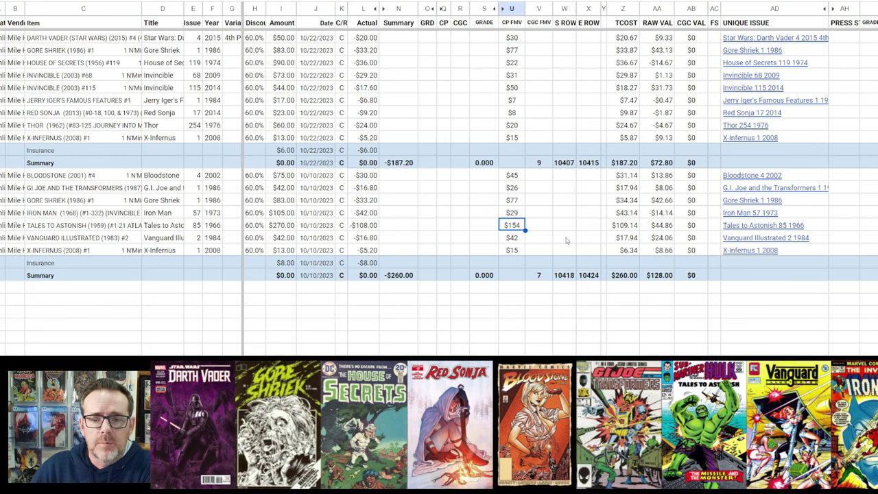
pyautogui.click(637, 240)
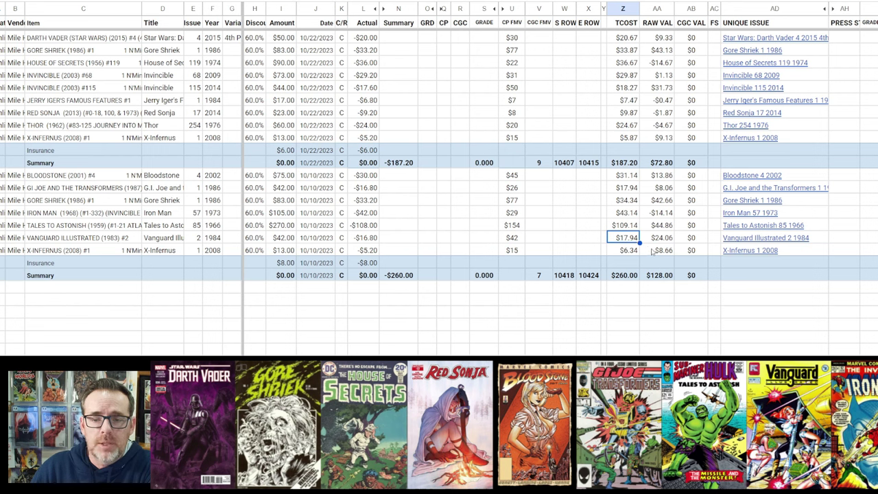
pyautogui.click(520, 240)
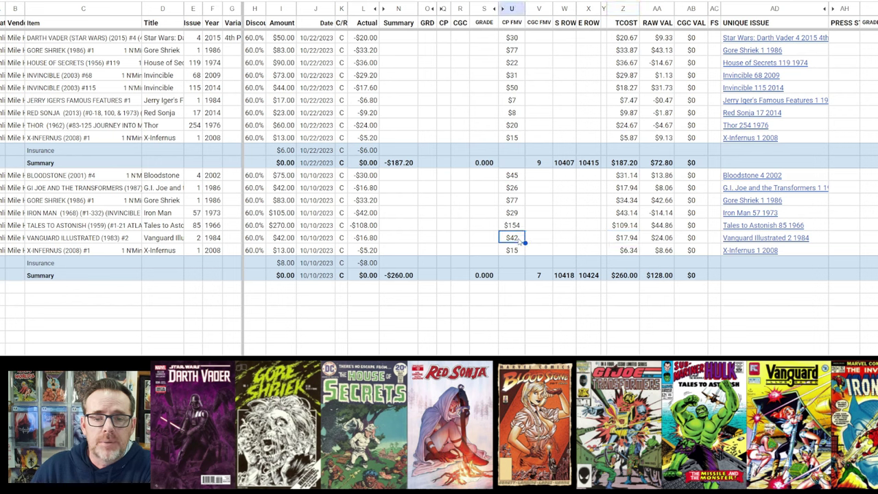
pyautogui.click(663, 276)
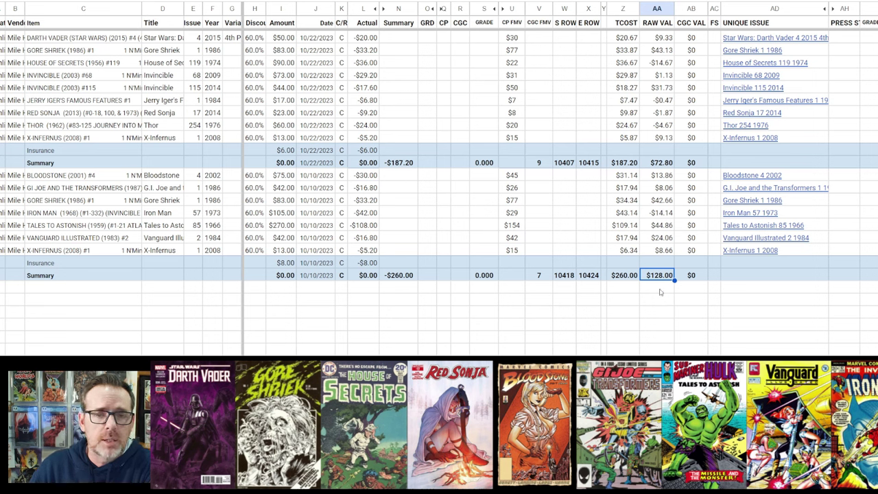
# Enter a grade of 9.4 for Darth Vader #4 in the 10/22/2023 order
pyautogui.click(482, 40)
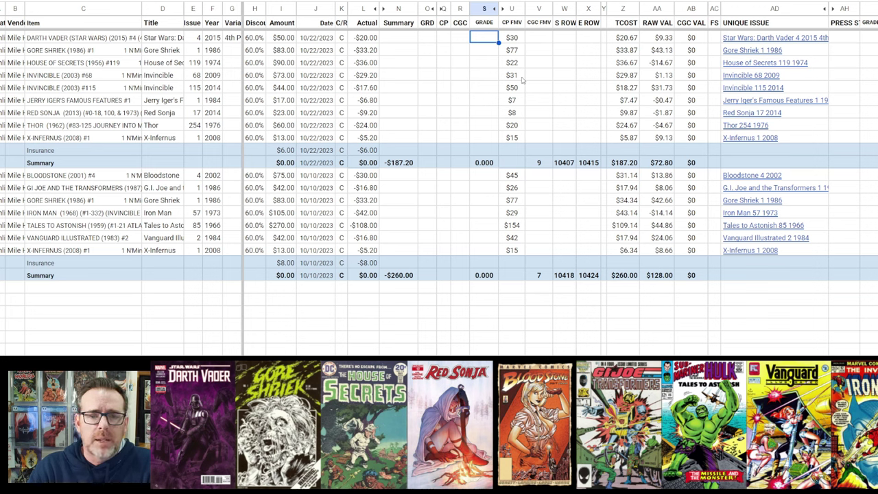
pyautogui.write('9.4')
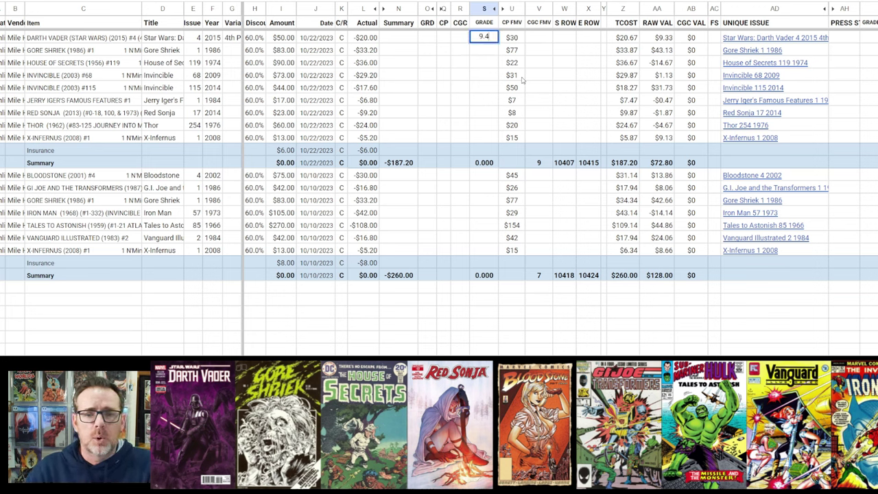
pyautogui.press('Return')
pyautogui.press('Up')
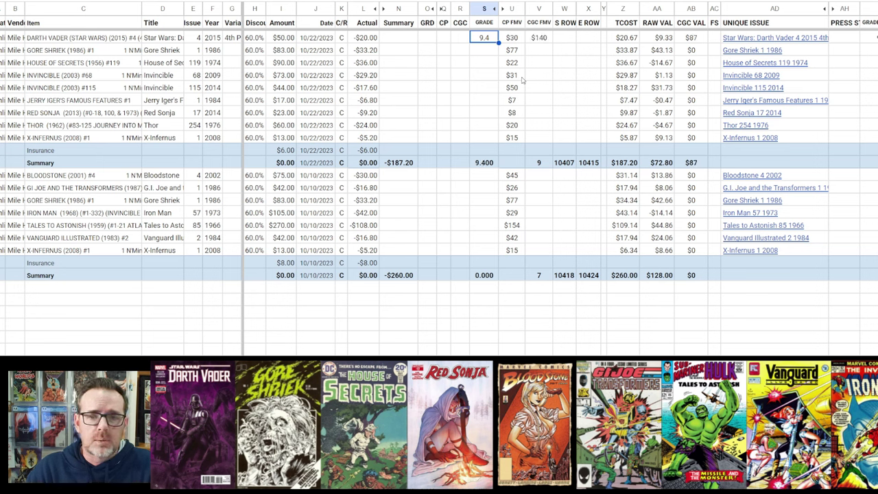
# Fill the 9.4 grade down from Darth Vader to X-Infernus #1 in the 10/22/2023 order
pyautogui.hotkey('shift', 'Down')
pyautogui.hotkey('shift', 'Down')
pyautogui.hotkey('shift', 'Down')
pyautogui.hotkey('shift', 'Down')
pyautogui.hotkey('shift', 'Down')
pyautogui.hotkey('shift', 'Down')
pyautogui.hotkey('shift', 'Down')
pyautogui.hotkey('shift', 'Down')
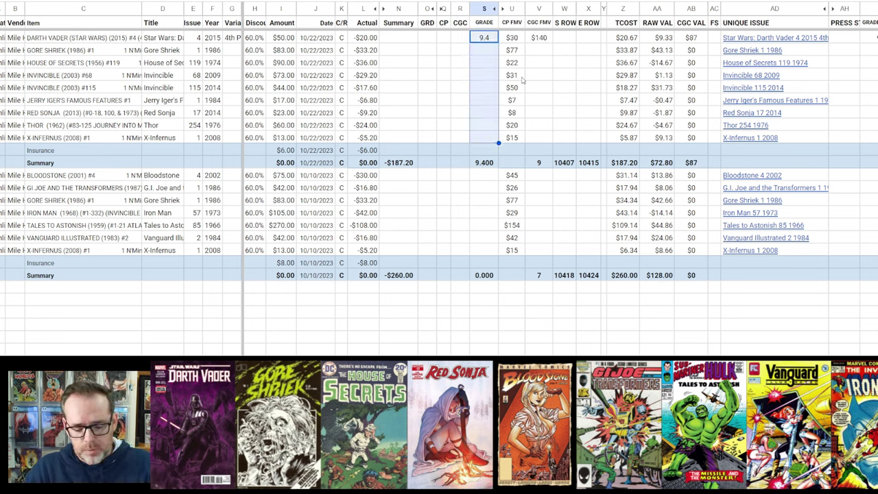
pyautogui.hotkey('ctrl', 'd')
# Enter a grade of 9.4 for Bloodstone #4, the first comic of the 10/10/2023 order
pyautogui.press('Down')
pyautogui.press('Down')
pyautogui.press('Down')
pyautogui.press('Down')
pyautogui.press('Down')
pyautogui.press('Down')
pyautogui.press('Down')
pyautogui.press('Down')
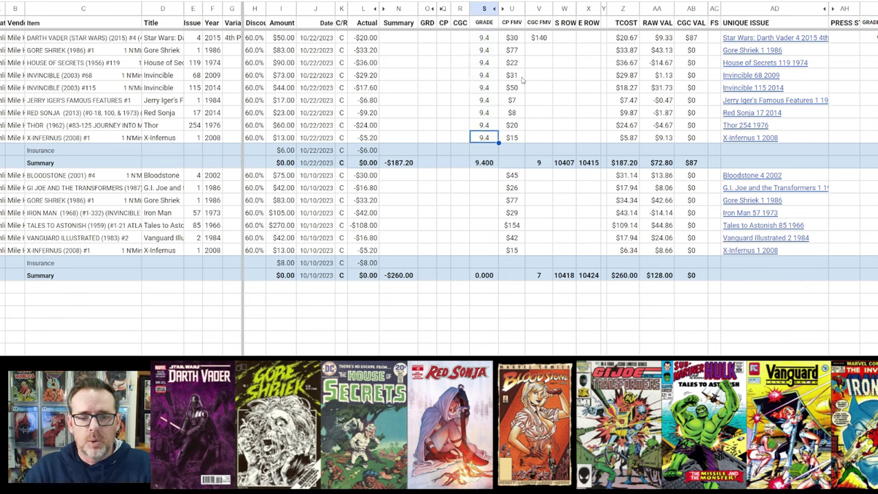
pyautogui.press('Down')
pyautogui.press('Down')
pyautogui.press('Down')
pyautogui.write('9.4')
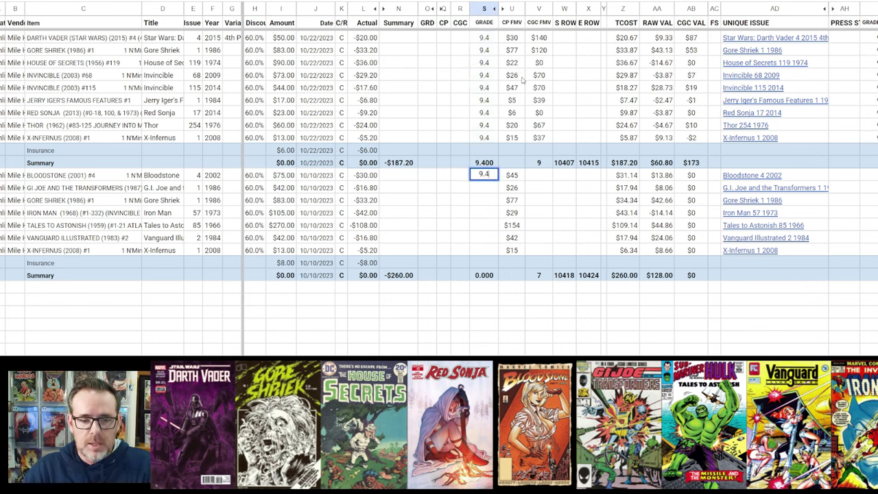
pyautogui.hotkey('ctrl', 'Return')
# Fill the 9.4 grade down from Bloodstone to X-Infernus #1 in the 10/10/2023 order
pyautogui.hotkey('shift', 'Down')
pyautogui.hotkey('shift', 'Down')
pyautogui.hotkey('shift', 'Down')
pyautogui.hotkey('shift', 'Down')
pyautogui.hotkey('shift', 'Down')
pyautogui.hotkey('shift', 'Down')
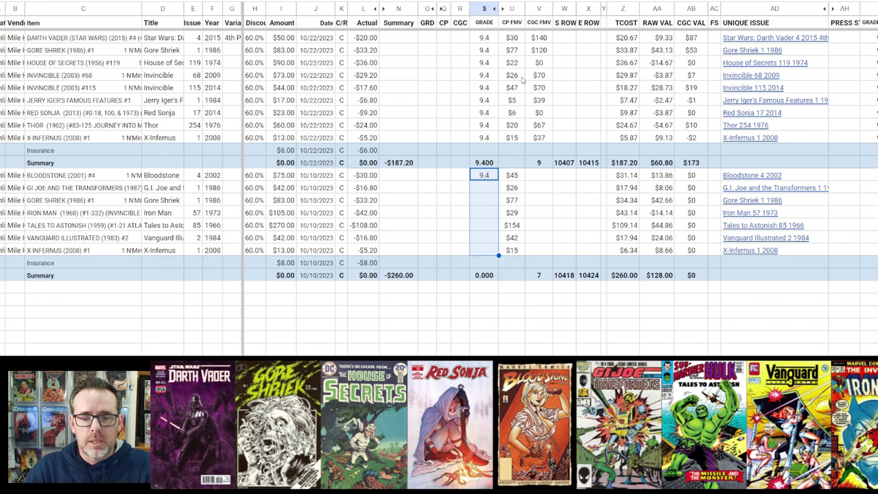
pyautogui.hotkey('ctrl', 'd')
pyautogui.hotkey('shift', 'Up')
pyautogui.hotkey('shift', 'Up')
pyautogui.hotkey('shift', 'Up')
pyautogui.hotkey('shift', 'Up')
pyautogui.hotkey('shift', 'Up')
pyautogui.hotkey('shift', 'Up')
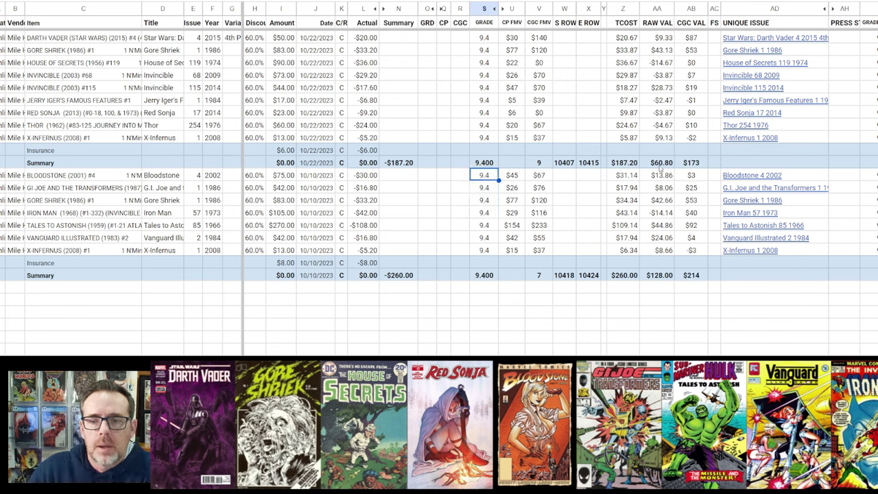
# Review the CGC value column and both order summaries, and compare the CGC FMV, total cost and CGC value of Tales to Astonish #85
pyautogui.click(689, 8)
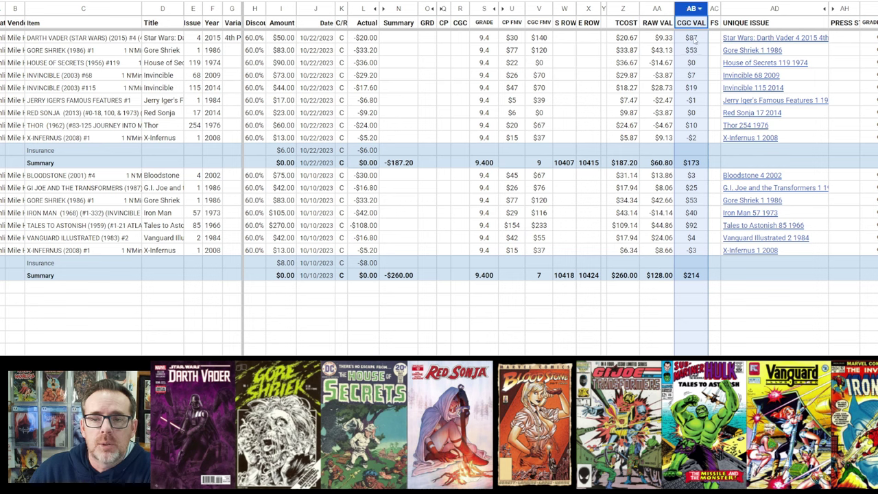
pyautogui.click(697, 165)
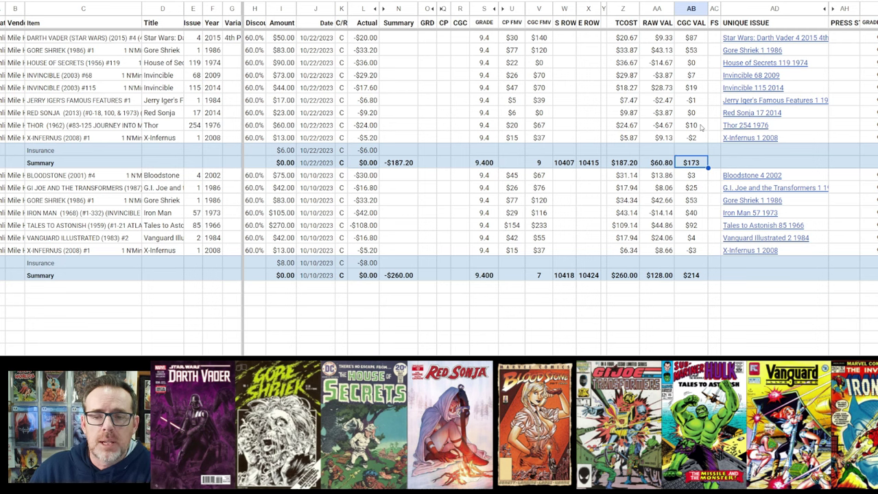
pyautogui.click(693, 277)
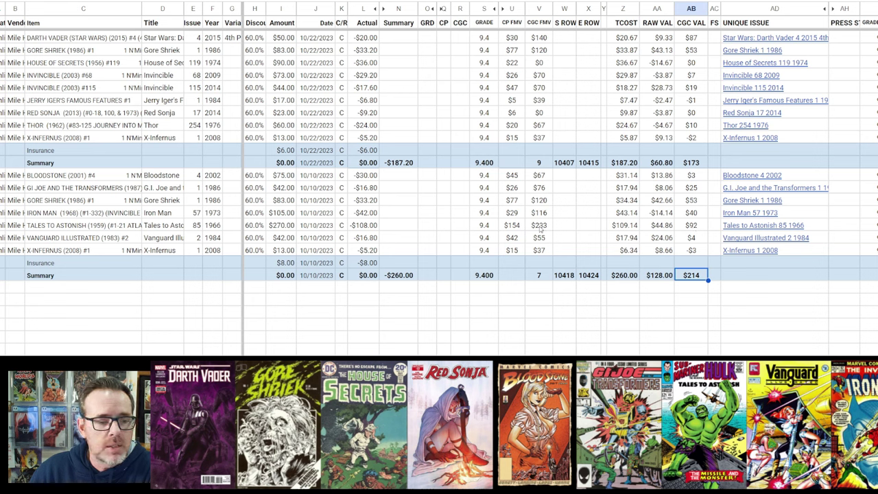
pyautogui.click(541, 226)
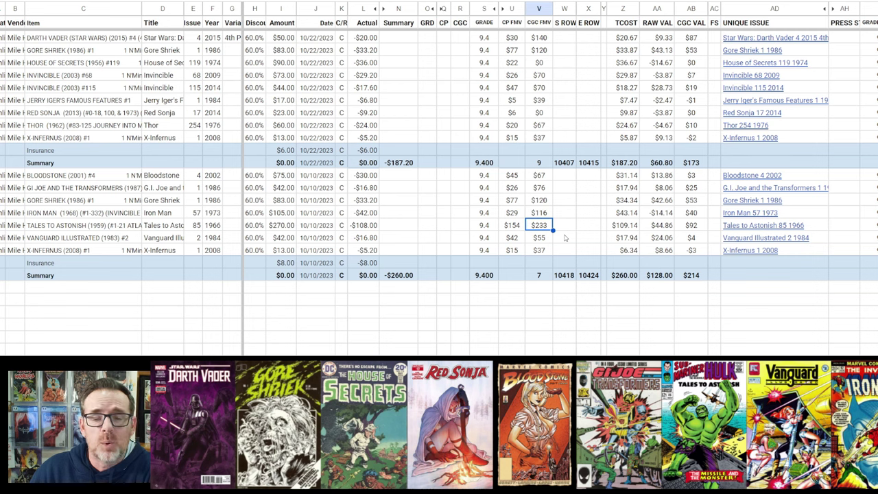
pyautogui.click(613, 229)
pyautogui.click(547, 229)
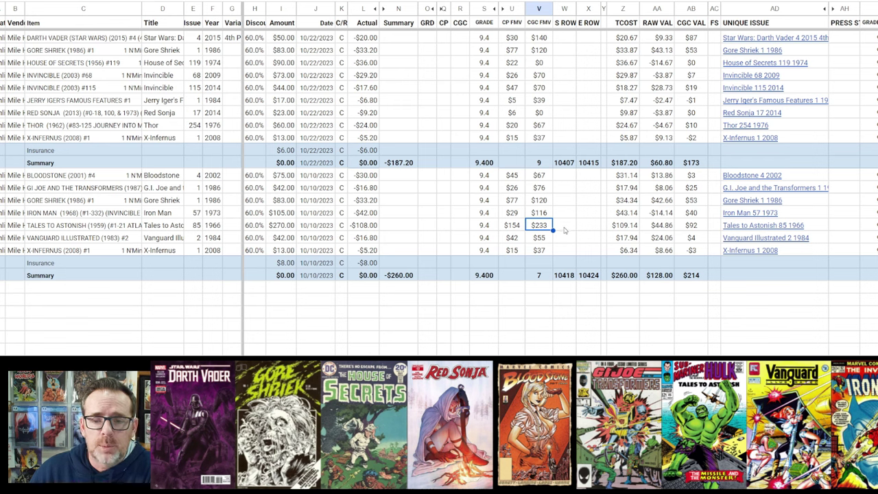
pyautogui.click(692, 226)
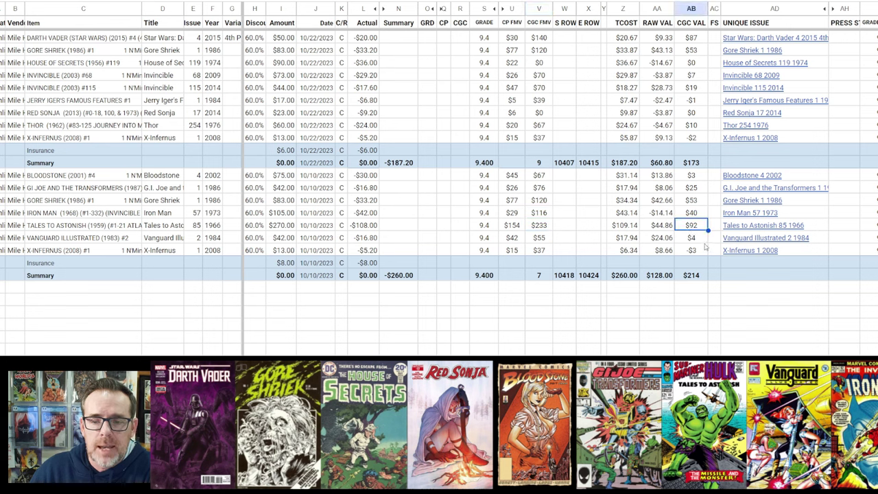
# Compare the CGC FMV, total cost and CGC value of Gore Shriek #1, Darth Vader #4 and Invincible #115
pyautogui.click(540, 200)
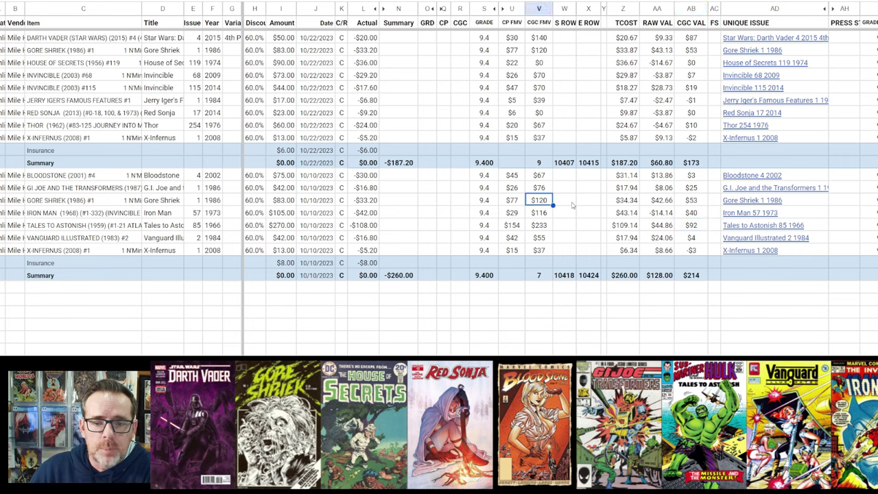
pyautogui.click(629, 201)
pyautogui.click(629, 200)
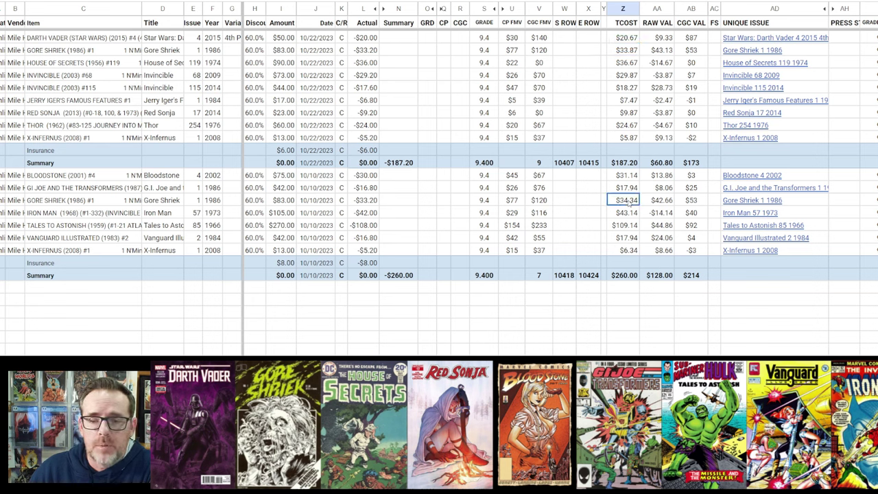
pyautogui.click(628, 65)
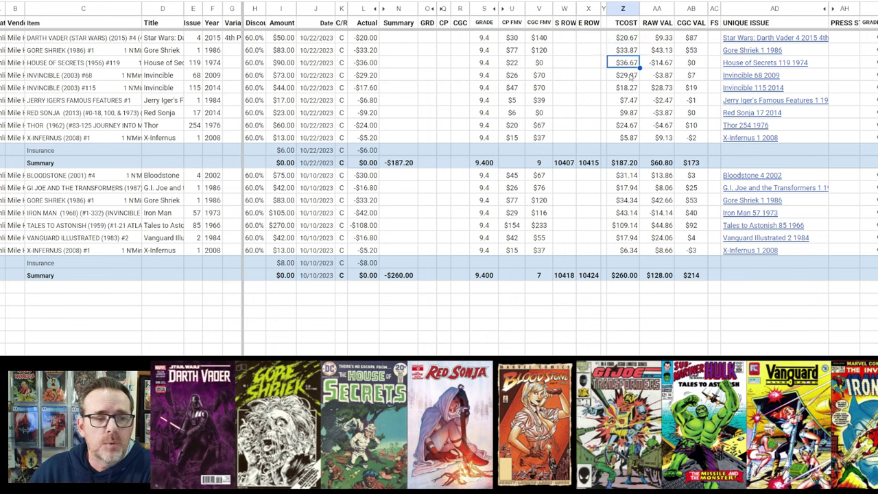
pyautogui.click(625, 54)
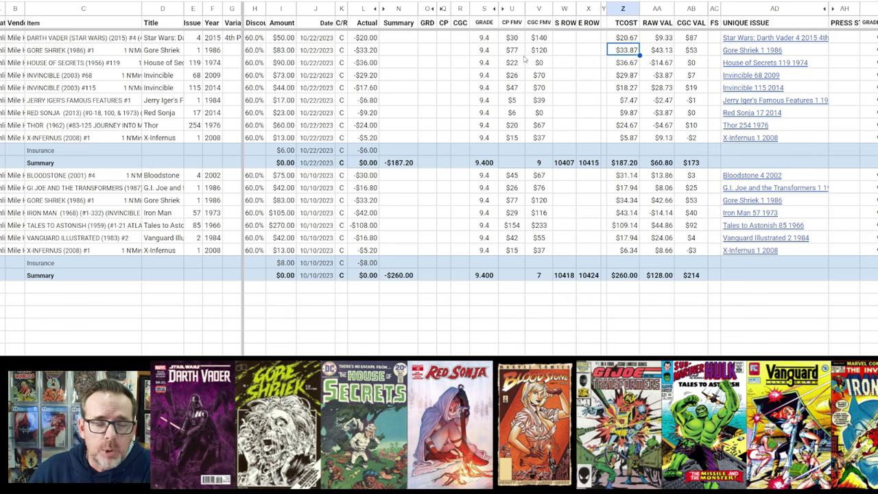
pyautogui.click(632, 40)
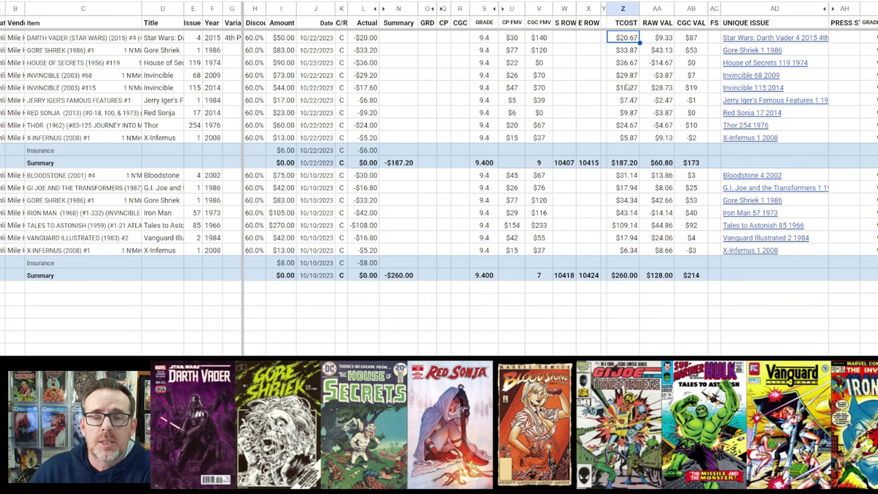
pyautogui.click(547, 41)
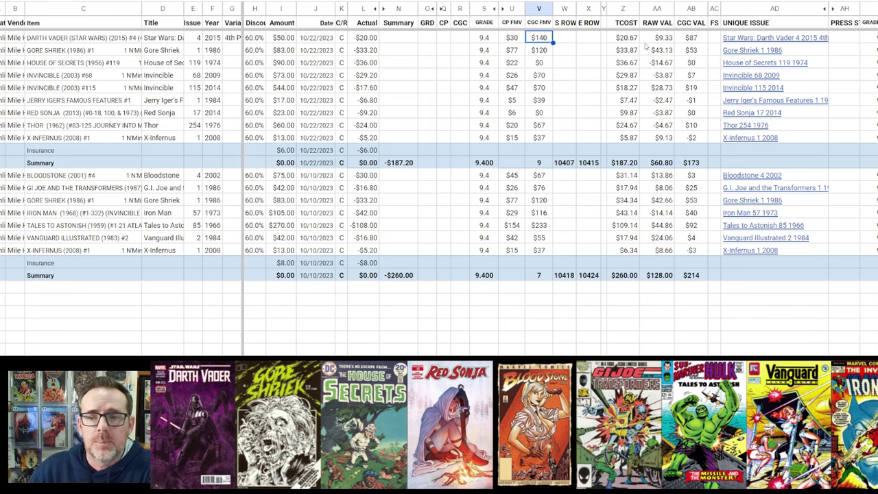
pyautogui.click(684, 41)
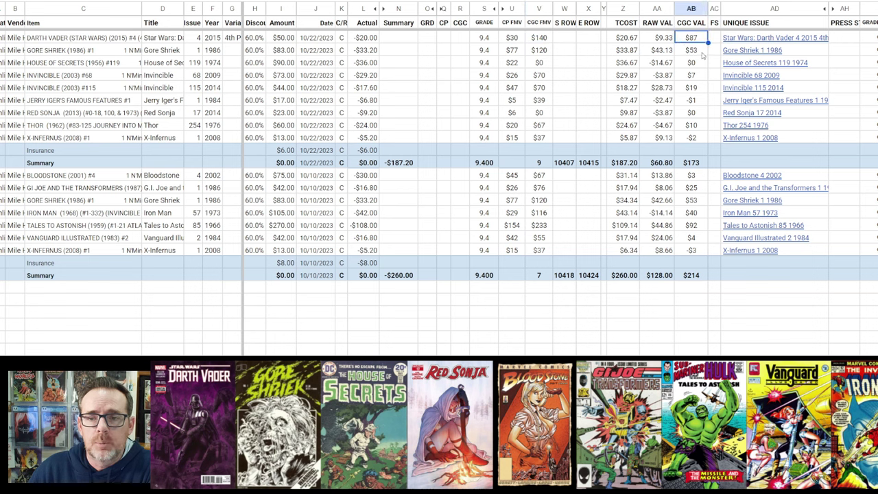
pyautogui.click(701, 89)
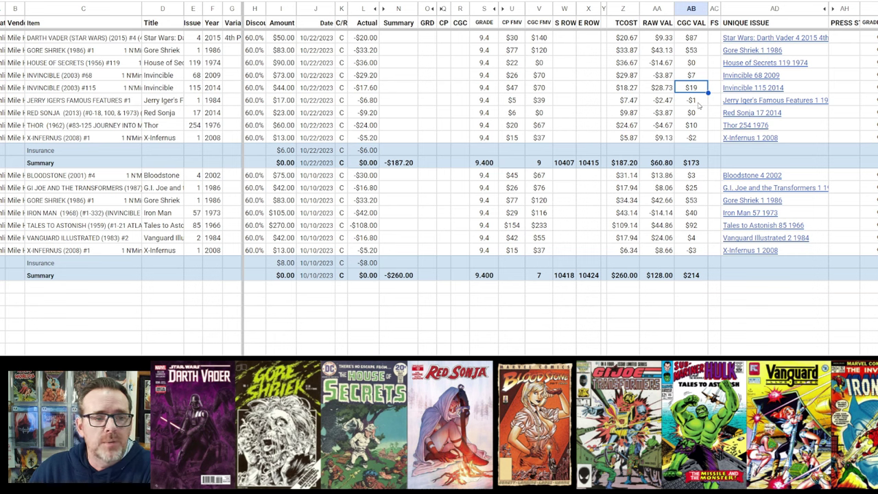
pyautogui.click(549, 89)
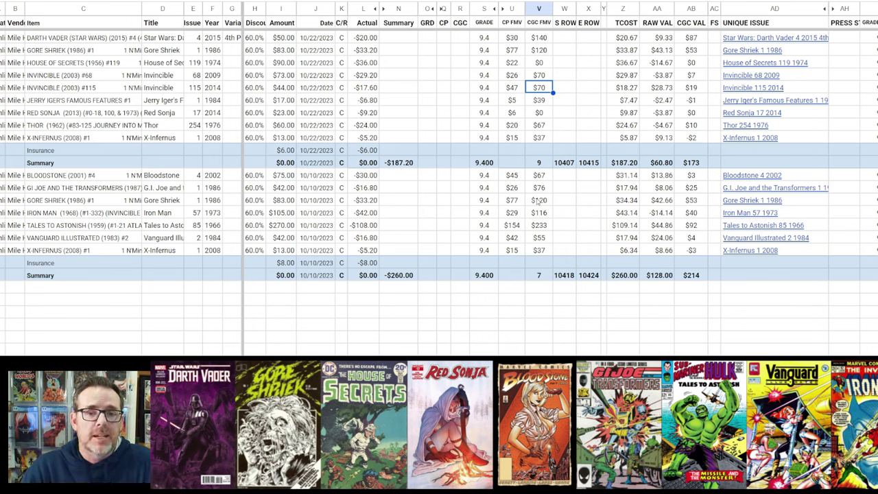
# Set the grade to 9.8 for Darth Vader #4, the first comic of the 10/22/2023 order
pyautogui.press('Left')
pyautogui.press('Left')
pyautogui.press('Left')
pyautogui.press('Up')
pyautogui.press('Up')
pyautogui.press('Up')
pyautogui.press('Right')
pyautogui.press('Up')
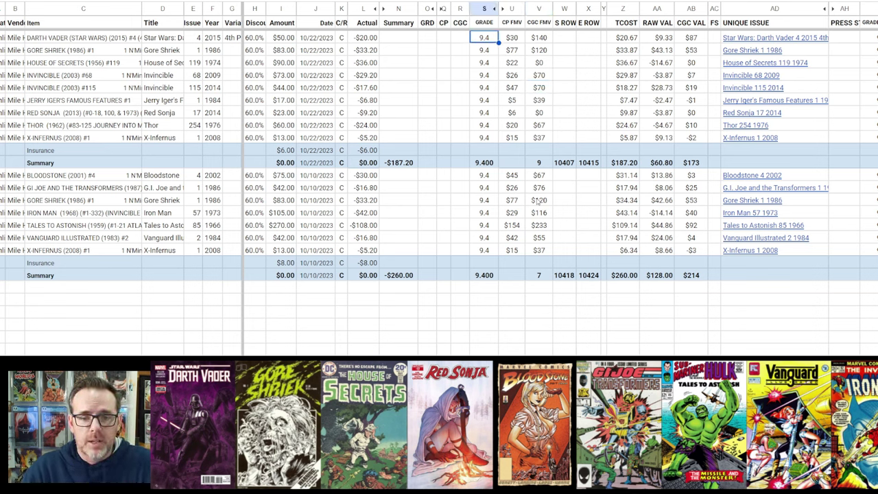
pyautogui.write('9.8')
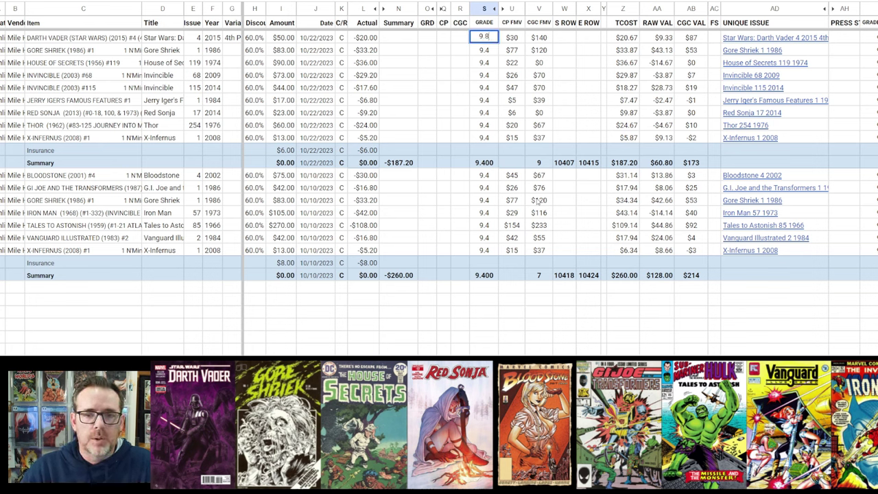
# Fill the 9.8 grade down from Darth Vader #4 to X-Infernus #1 in the 10/22/2023 order
pyautogui.hotkey('shift', 'Down')
pyautogui.hotkey('shift', 'Down')
pyautogui.hotkey('shift', 'Down')
pyautogui.hotkey('shift', 'Down')
pyautogui.hotkey('shift', 'Down')
pyautogui.hotkey('shift', 'Down')
pyautogui.hotkey('shift', 'Down')
pyautogui.hotkey('shift', 'Down')
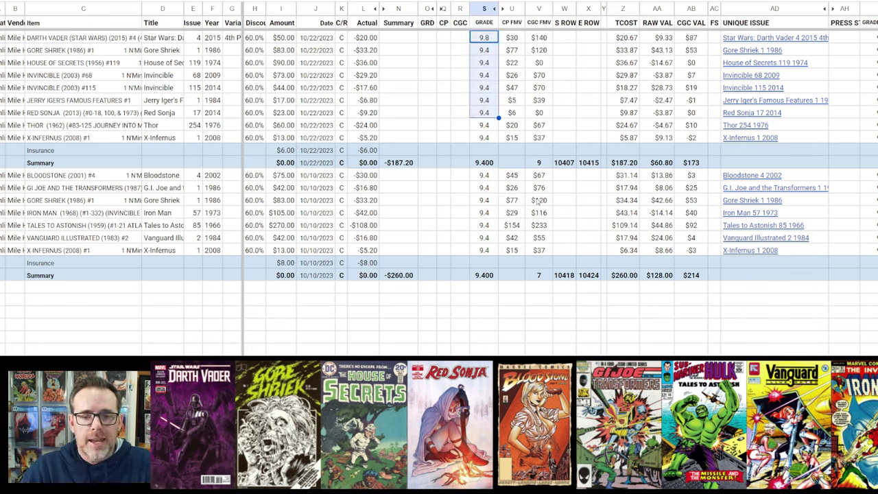
# Set the grade to 9.8 for Bloodstone #4, the first comic of the 10/10/2023 order
pyautogui.press('Down')
pyautogui.press('Down')
pyautogui.press('Down')
pyautogui.press('Down')
pyautogui.press('Down')
pyautogui.press('Down')
pyautogui.press('Down')
pyautogui.press('Down')
pyautogui.press('Down')
pyautogui.press('Down')
pyautogui.press('Down')
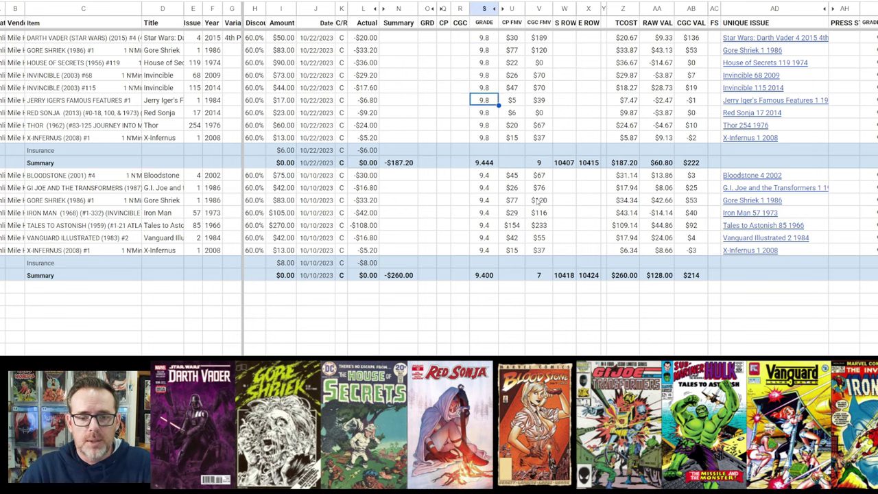
pyautogui.write('9.8')
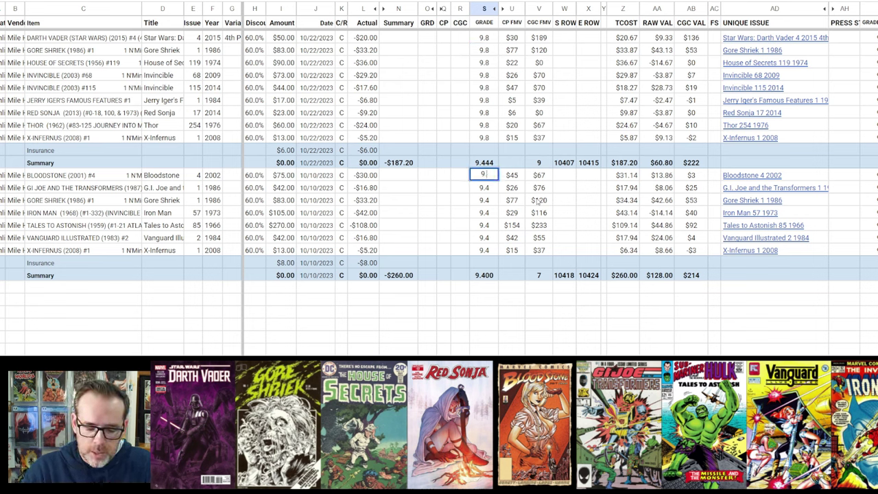
# Fill the 9.8 grade down from Bloodstone #4 to X-Infernus #1 in the 10/10/2023 order
pyautogui.hotkey('shift', 'Down')
pyautogui.hotkey('shift', 'Down')
pyautogui.hotkey('shift', 'Down')
pyautogui.hotkey('shift', 'Down')
pyautogui.hotkey('shift', 'Down')
pyautogui.hotkey('shift', 'Down')
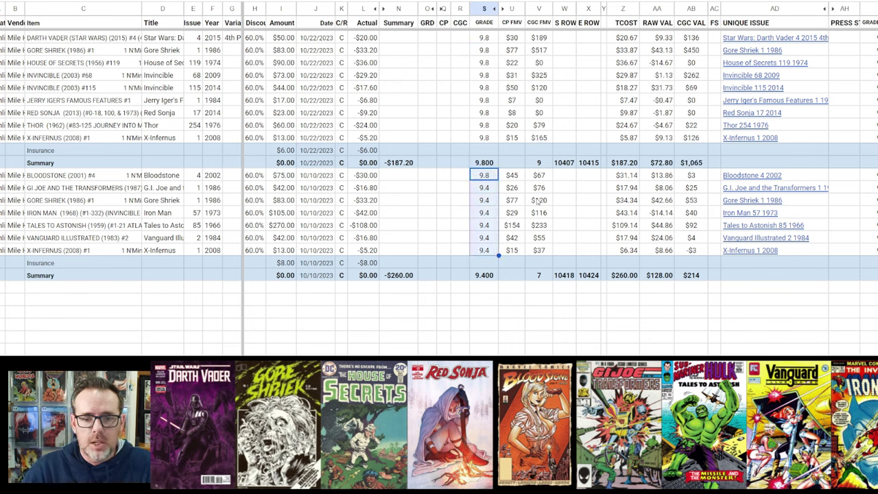
pyautogui.press('Left')
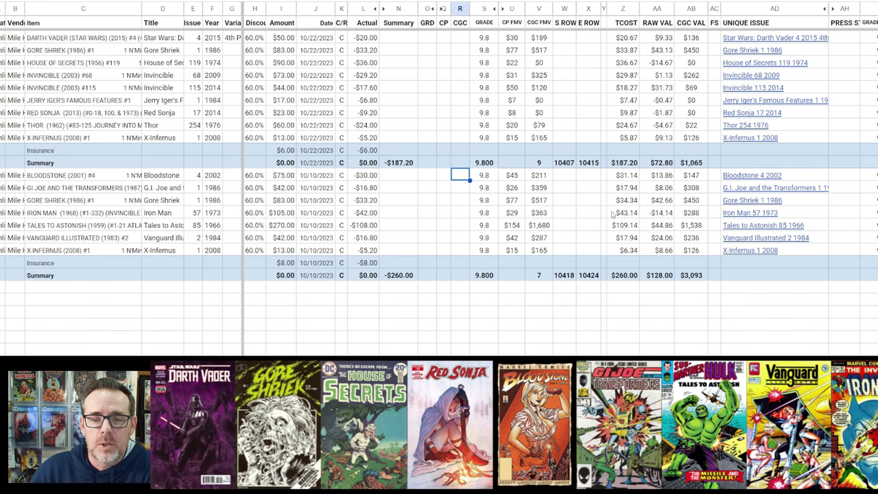
# Review both orders' summary CGC values and the CGC FMV of Tales to Astonish #85, Gore Shriek #1 and Bloodstone #4
pyautogui.click(693, 161)
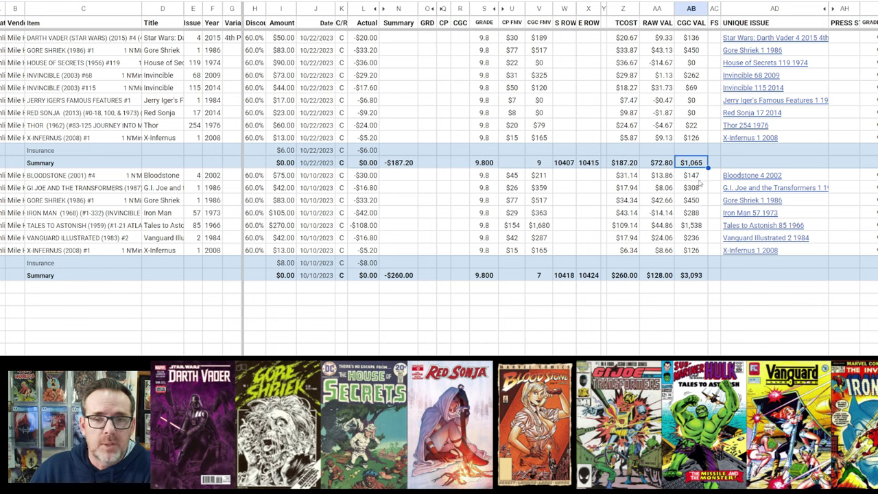
pyautogui.click(696, 277)
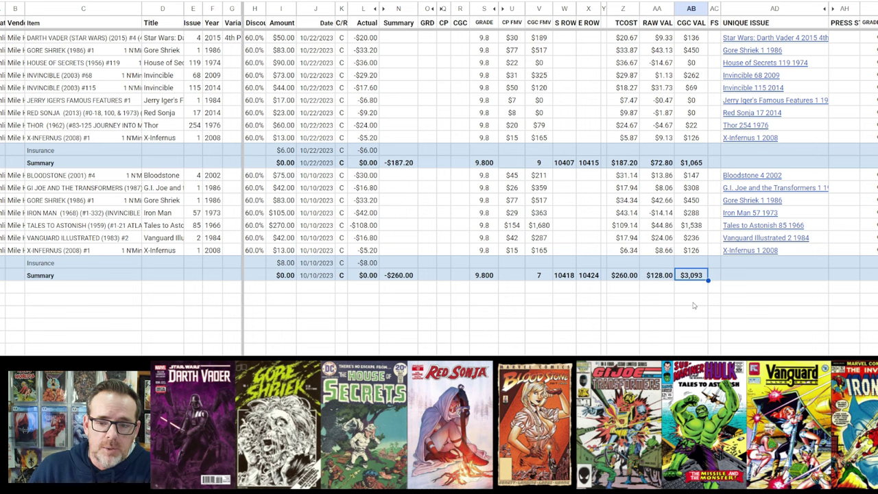
pyautogui.click(540, 225)
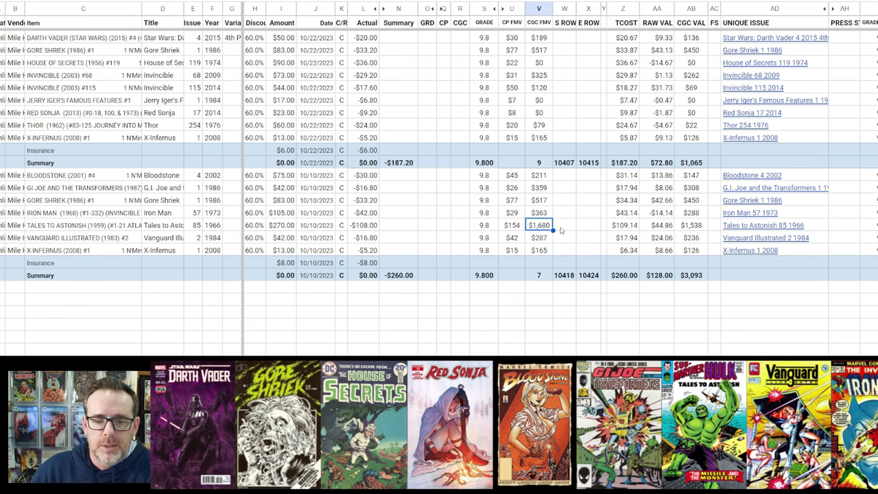
pyautogui.click(548, 202)
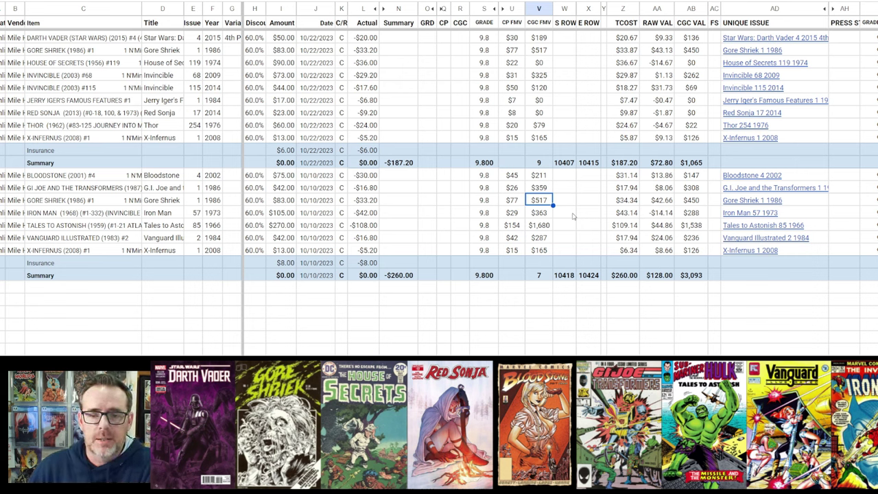
pyautogui.press('Up')
pyautogui.press('Up')
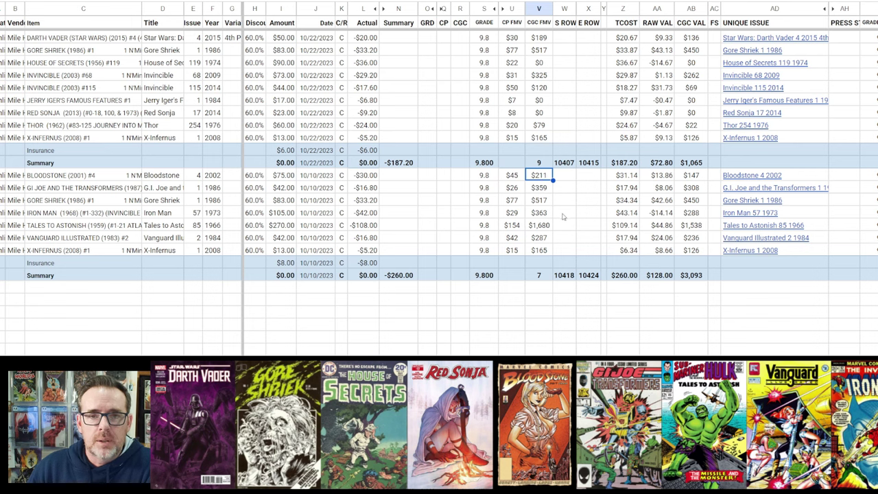
# Compare the CGC FMV and total cost of X-Infernus #1 and Iron Man #57, and check Vanguard Illustrated #2's CGC FMV
pyautogui.click(540, 251)
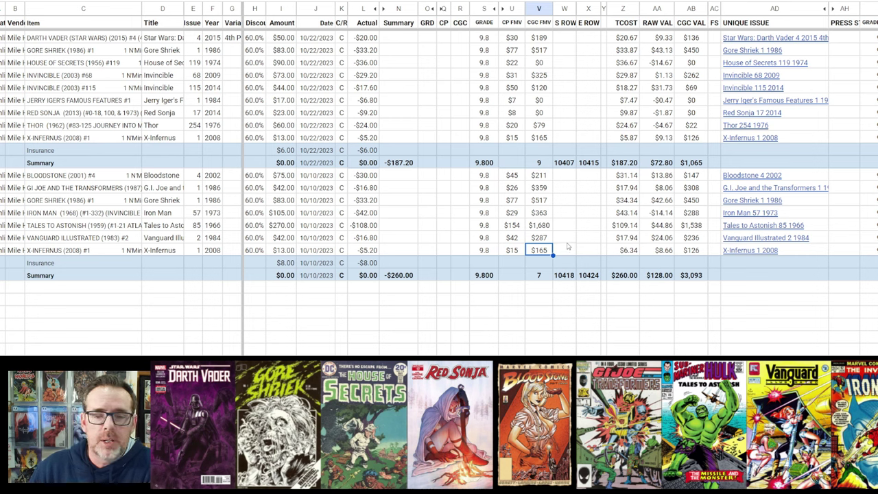
pyautogui.click(631, 139)
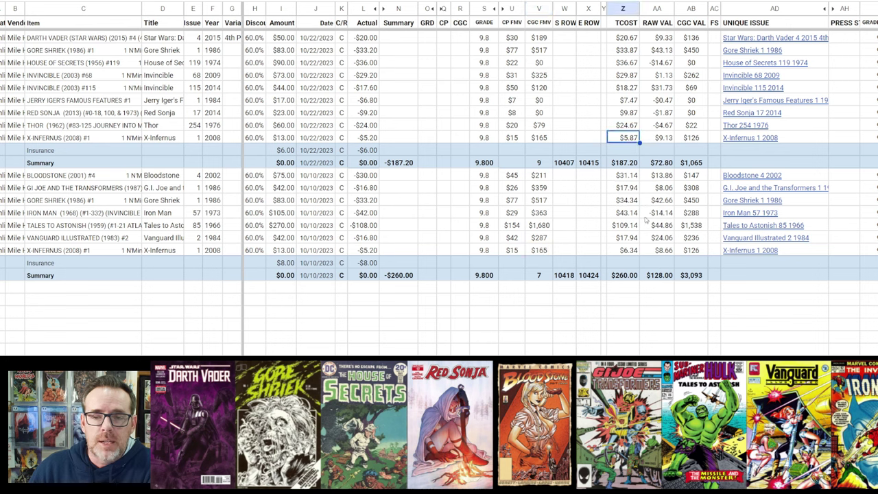
pyautogui.click(637, 251)
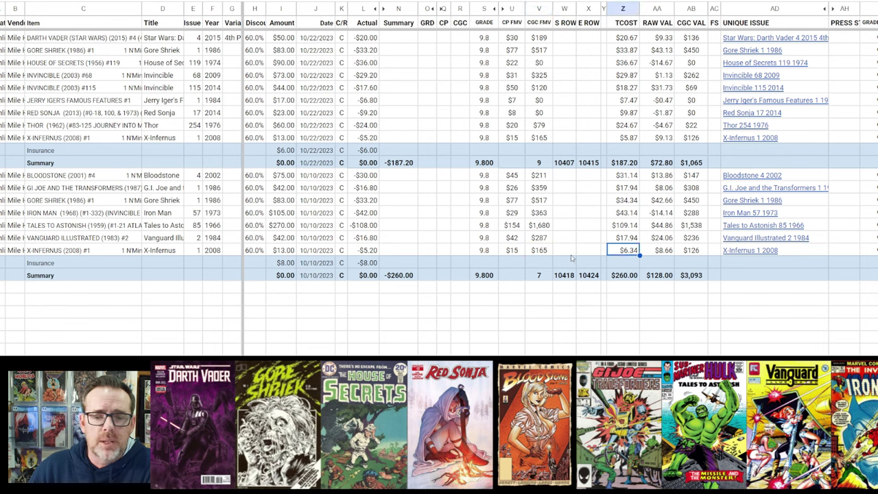
pyautogui.click(542, 251)
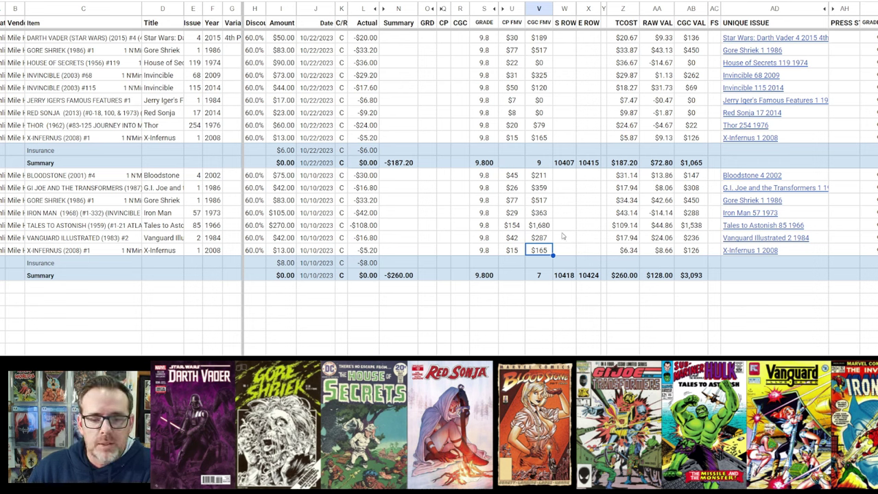
pyautogui.click(549, 238)
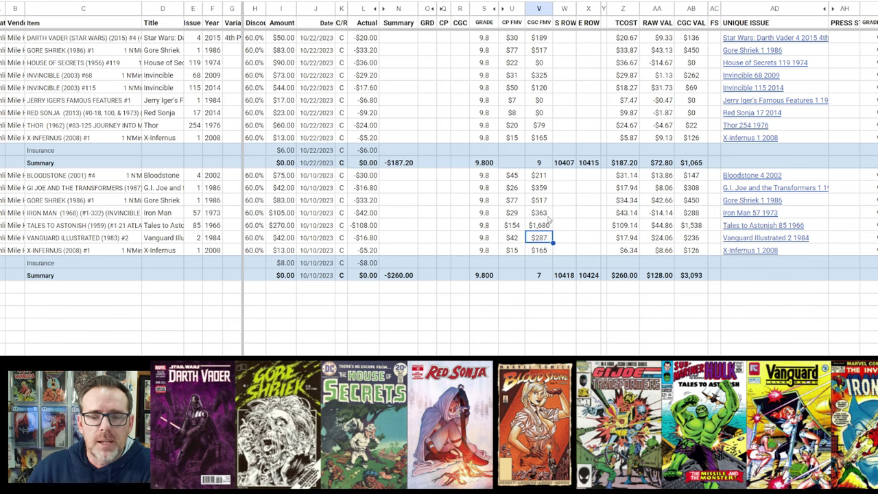
pyautogui.click(549, 214)
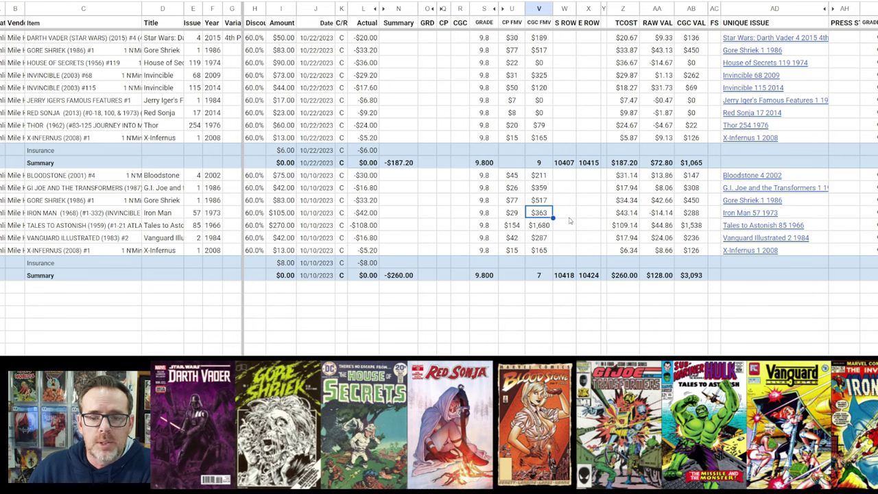
pyautogui.click(623, 215)
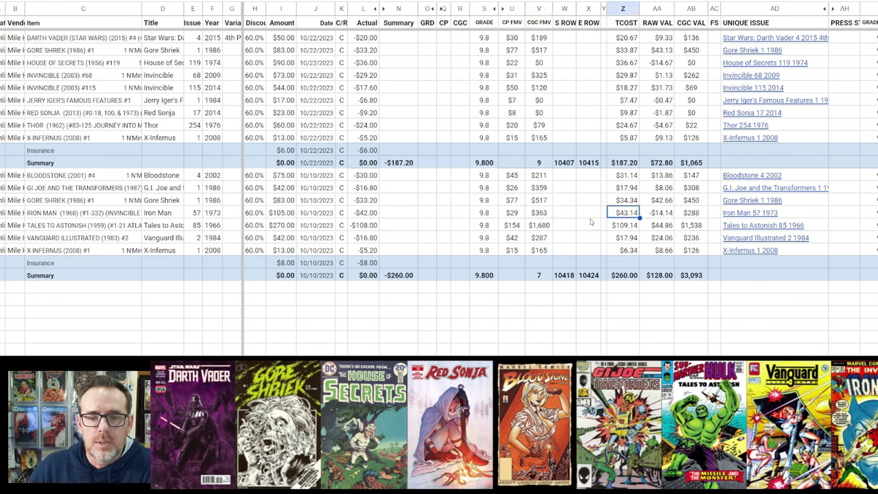
# Examine the raw and slabbed sales values by grade on the price guide page for G.I. Joe and the Transformers #1
pyautogui.click(548, 189)
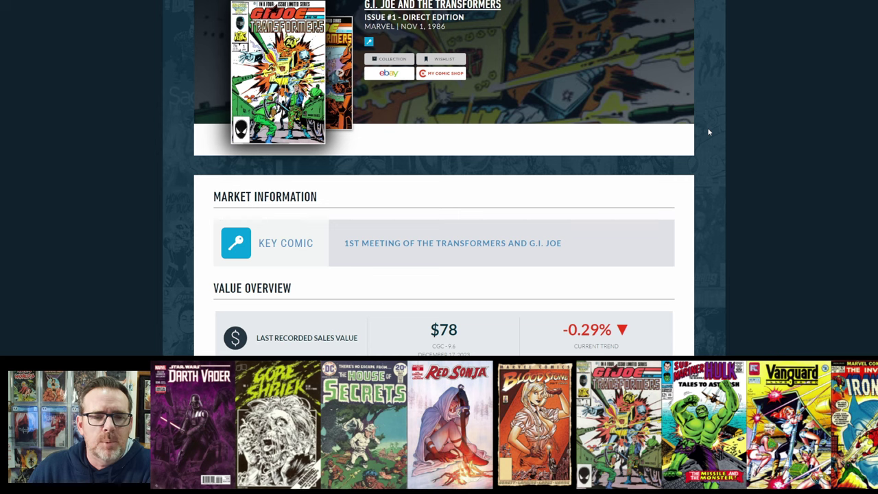
pyautogui.scroll(-10, 710, 132)
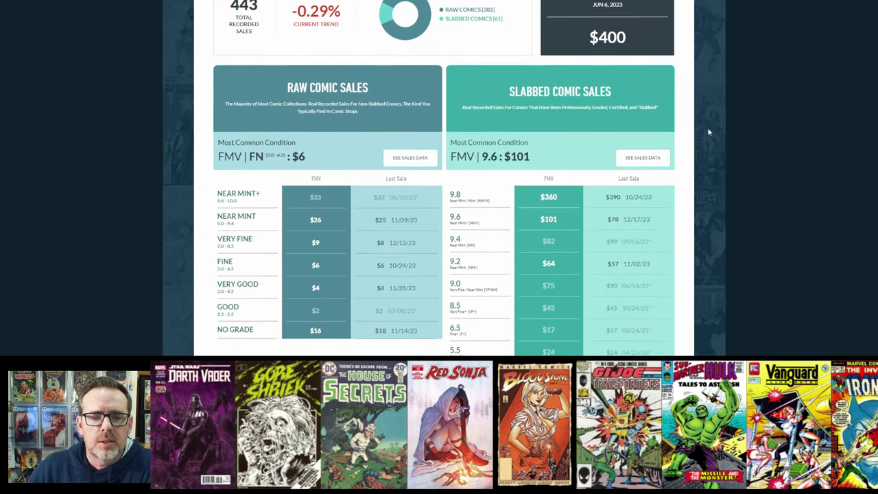
pyautogui.scroll(-3, 710, 131)
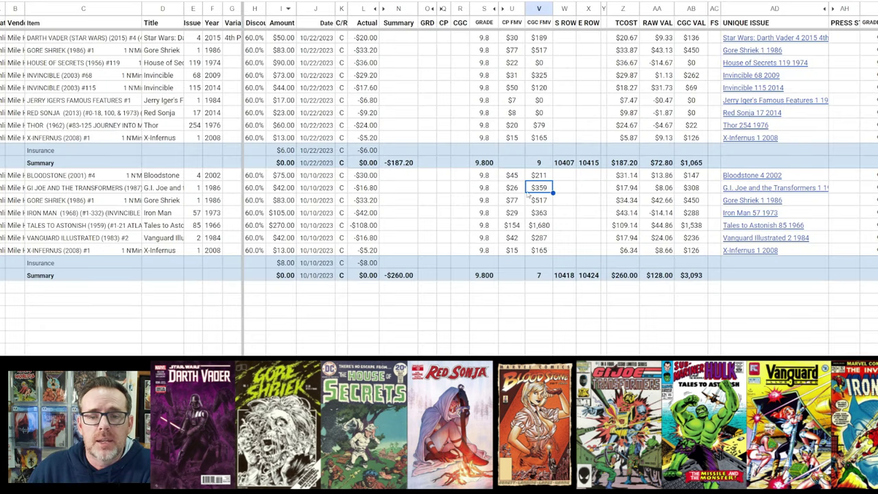
# In the spreadsheet, compare G.I. Joe and the Transformers #1's CGC FMV with its total cost, and check Invincible #68's CGC FMV
pyautogui.click(536, 200)
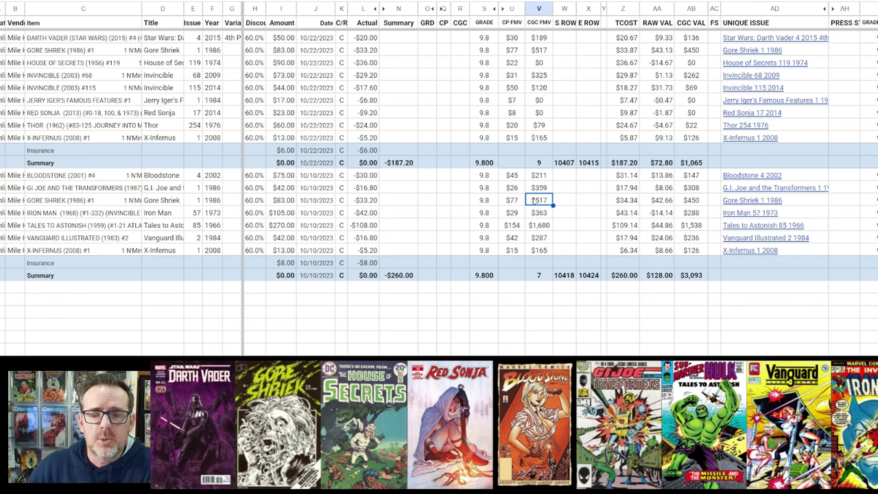
pyautogui.click(540, 188)
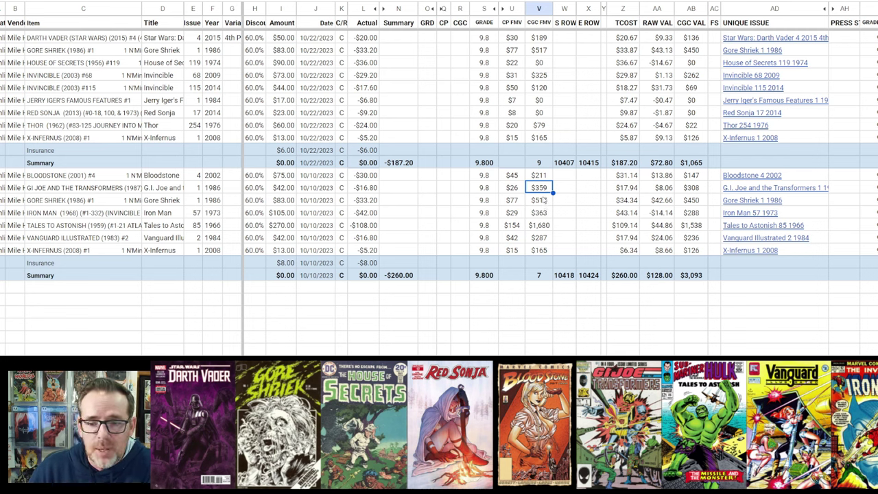
pyautogui.click(621, 193)
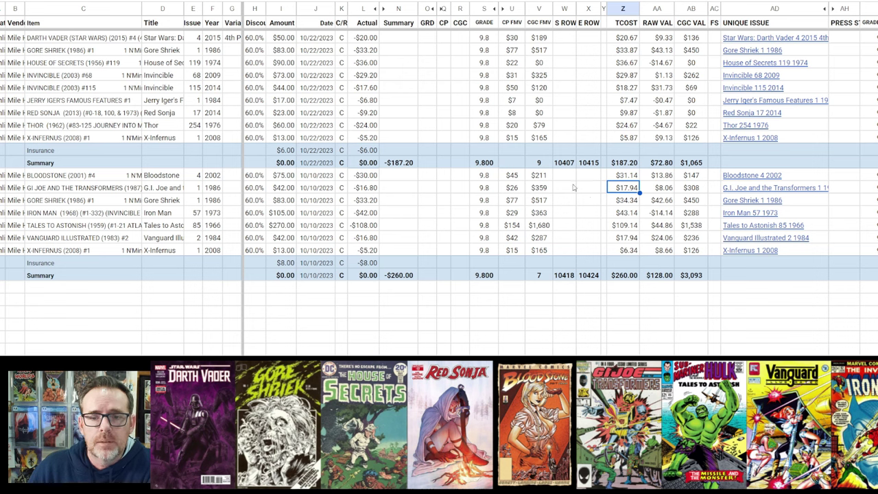
pyautogui.click(542, 77)
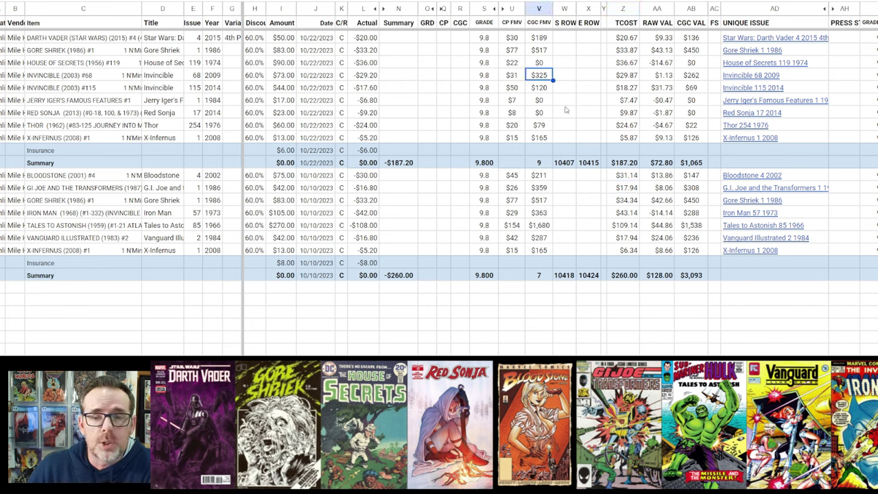